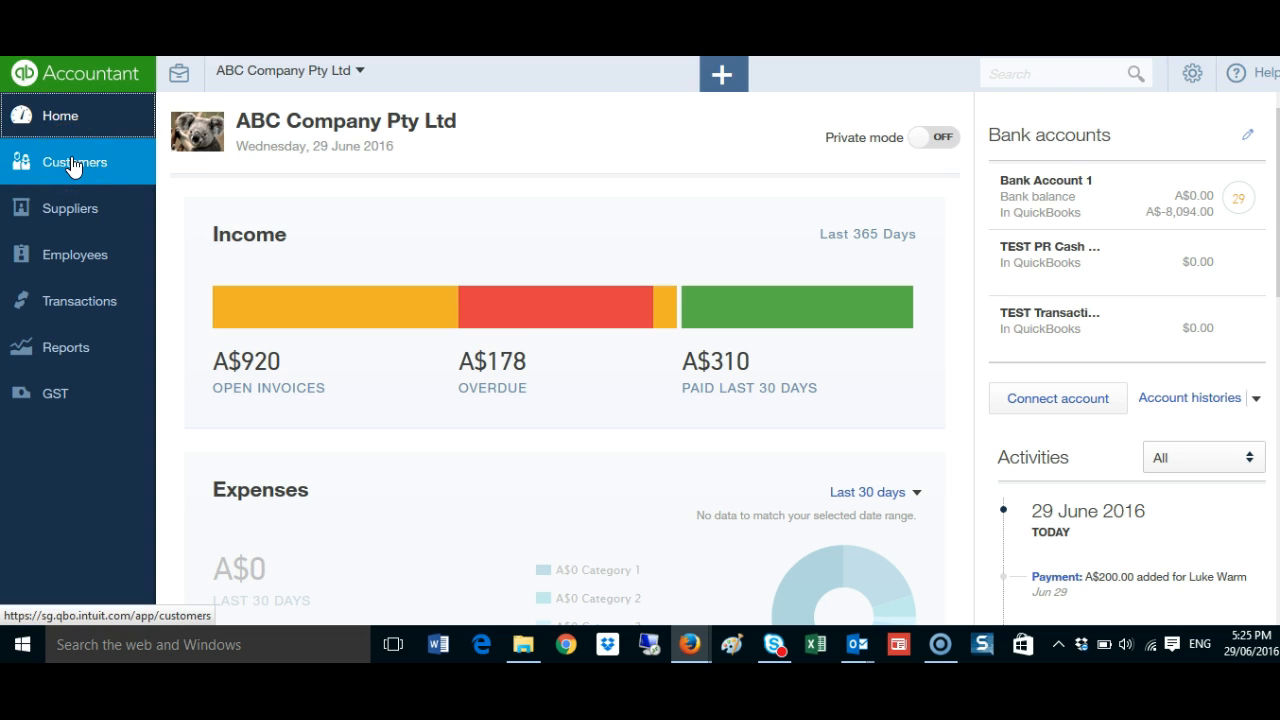
Open the record of the second customer in the customer list and start a new invoice for them.
click(72, 163)
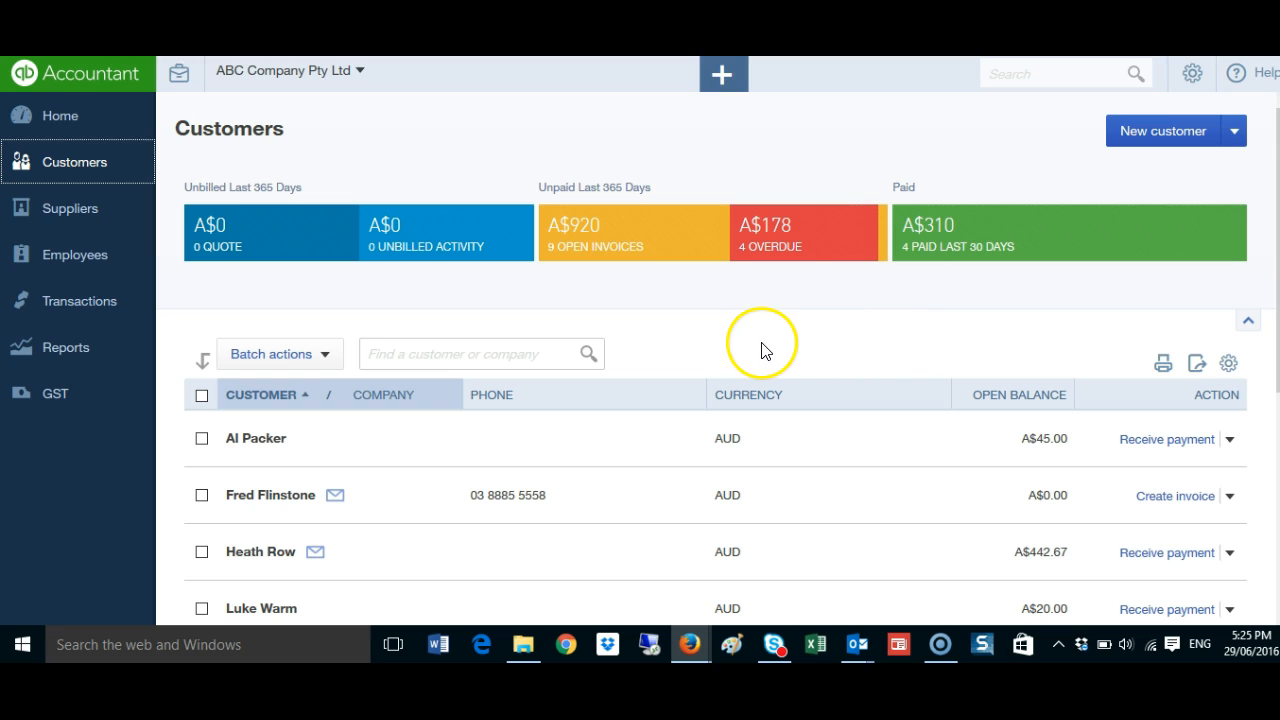
click(267, 502)
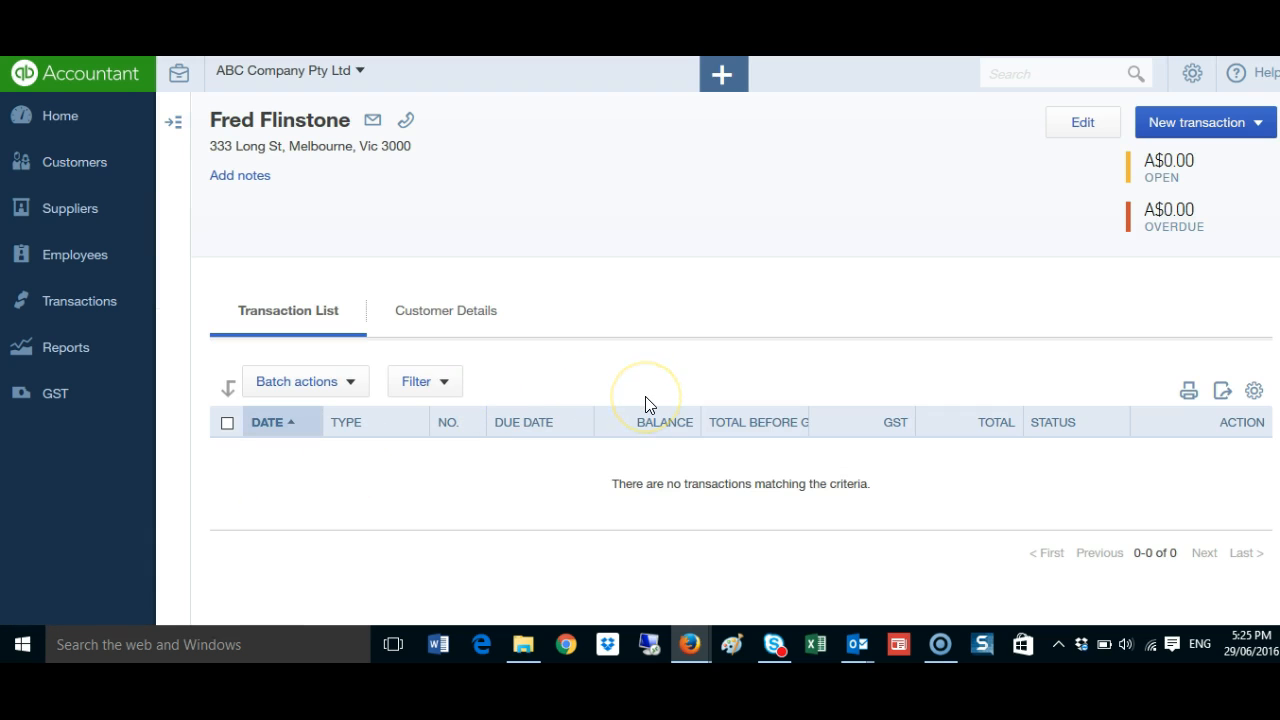
click(855, 277)
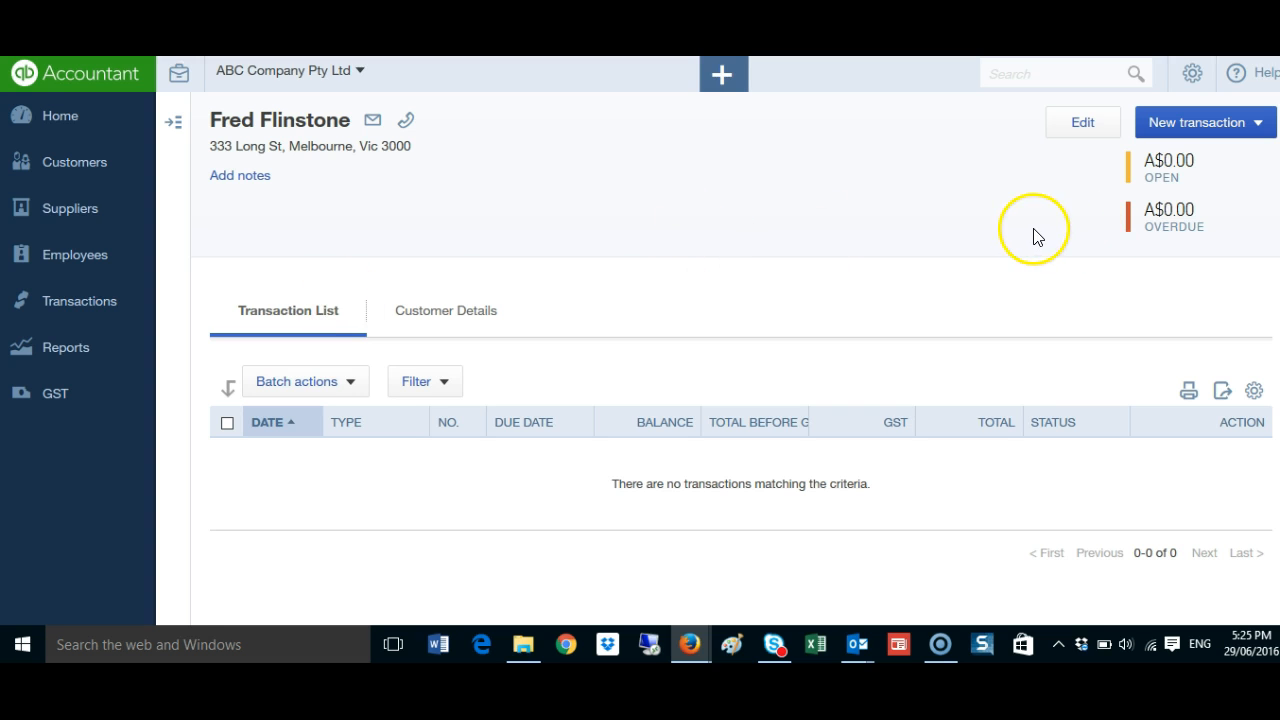
click(1258, 126)
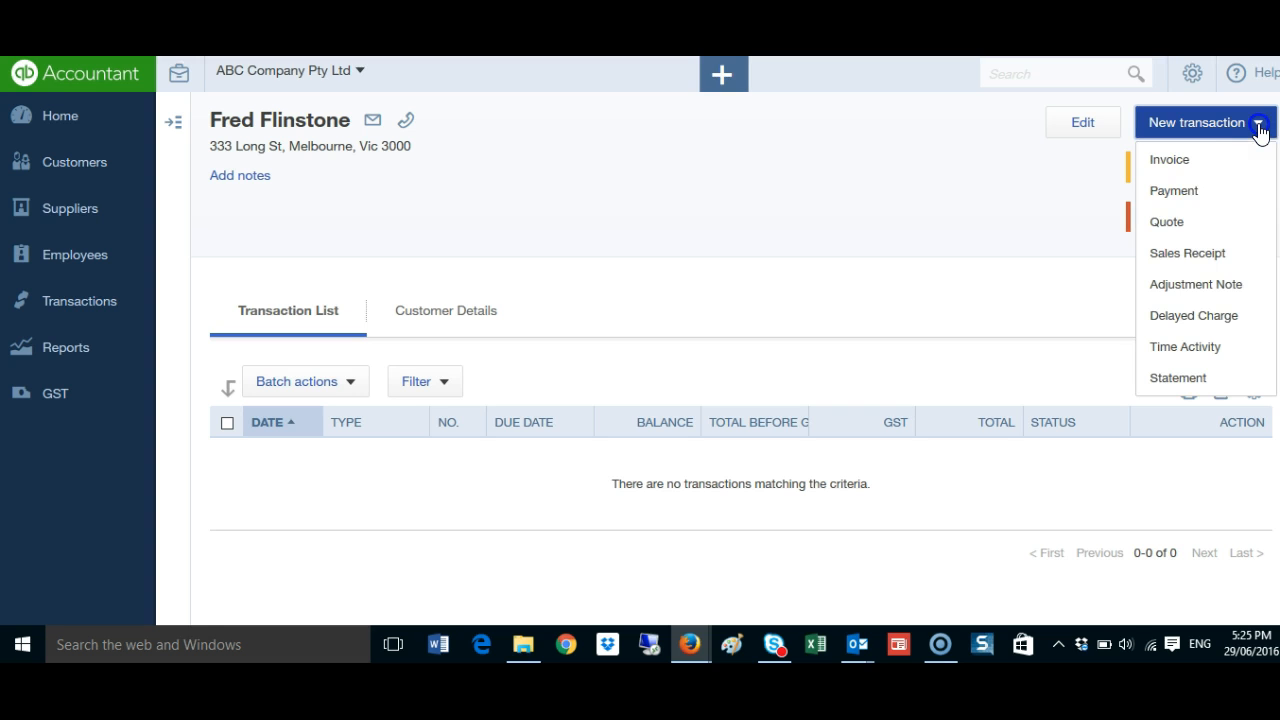
click(1180, 170)
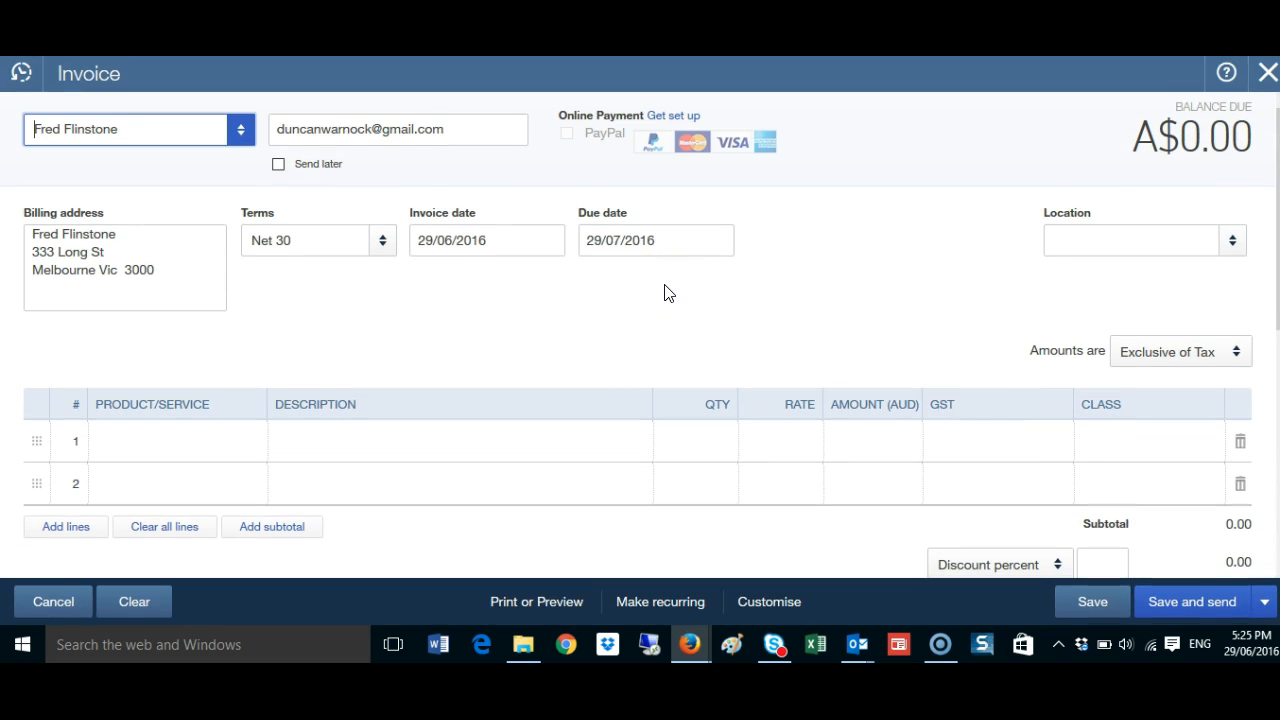
Fill in the first invoice line with the description "Consulting" and a quantity of 1.
click(381, 446)
text(C)
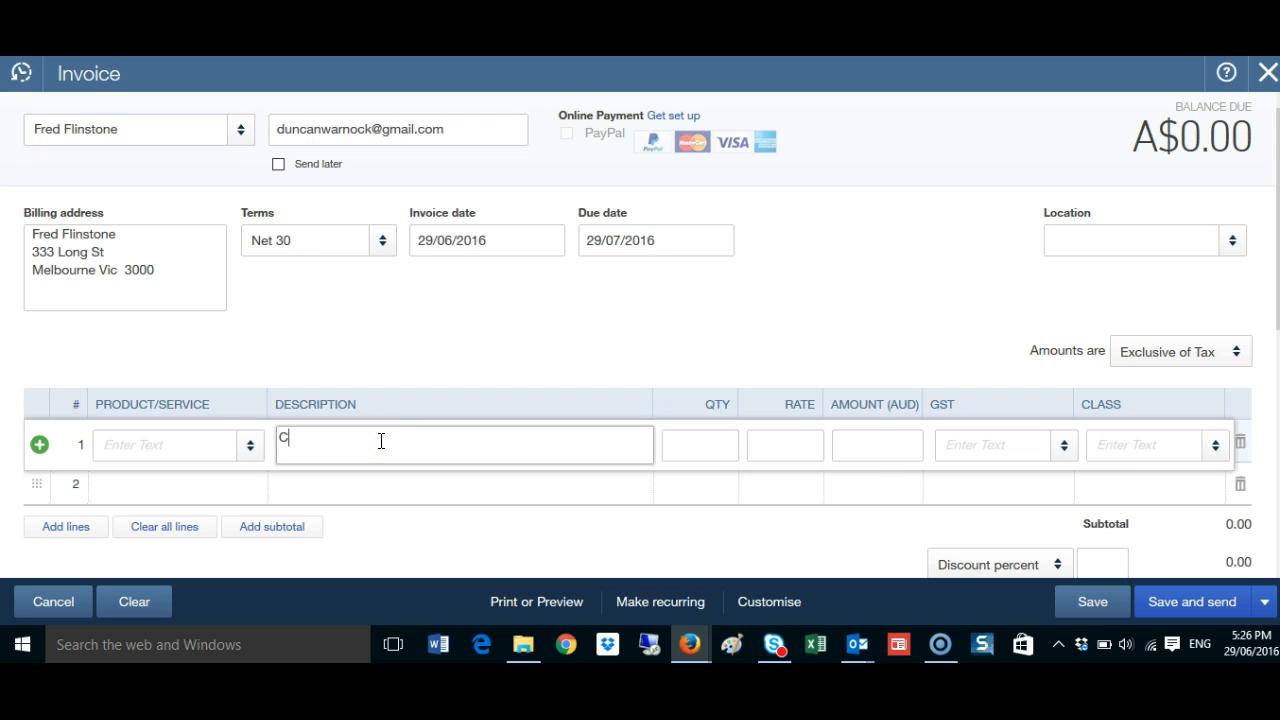
text(onsulting)
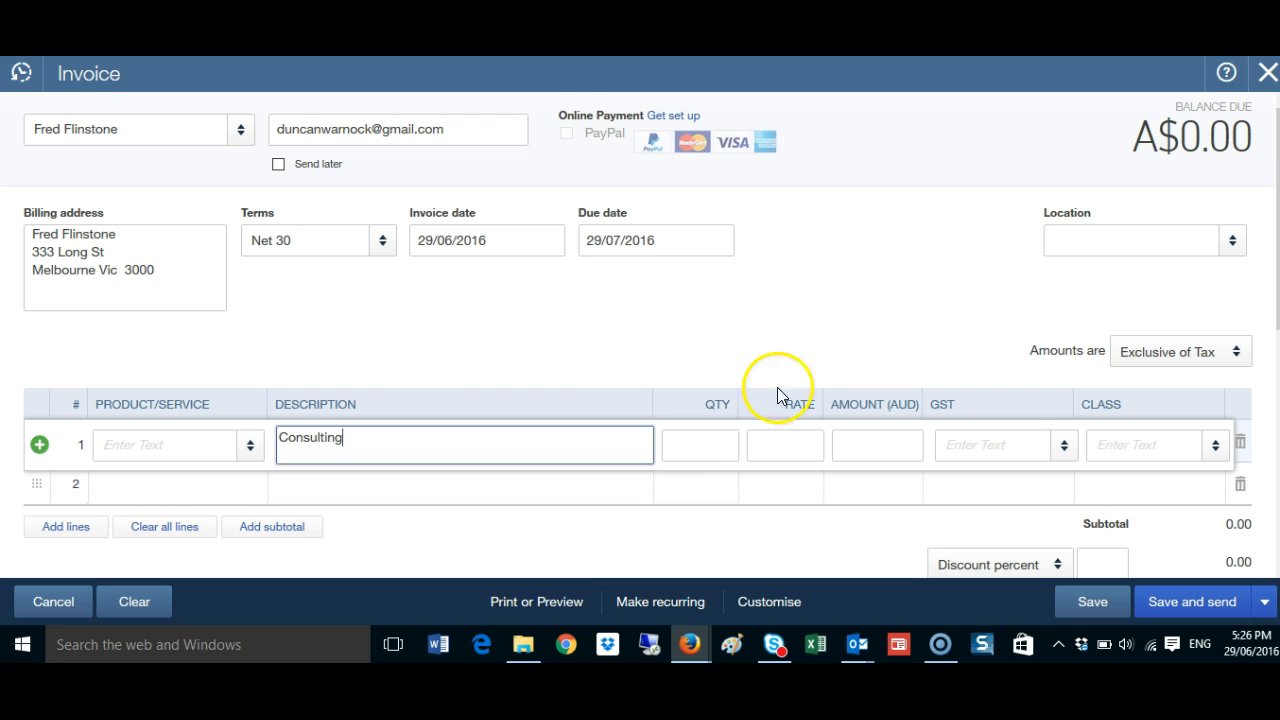
click(722, 443)
text(1)
key(Tab)
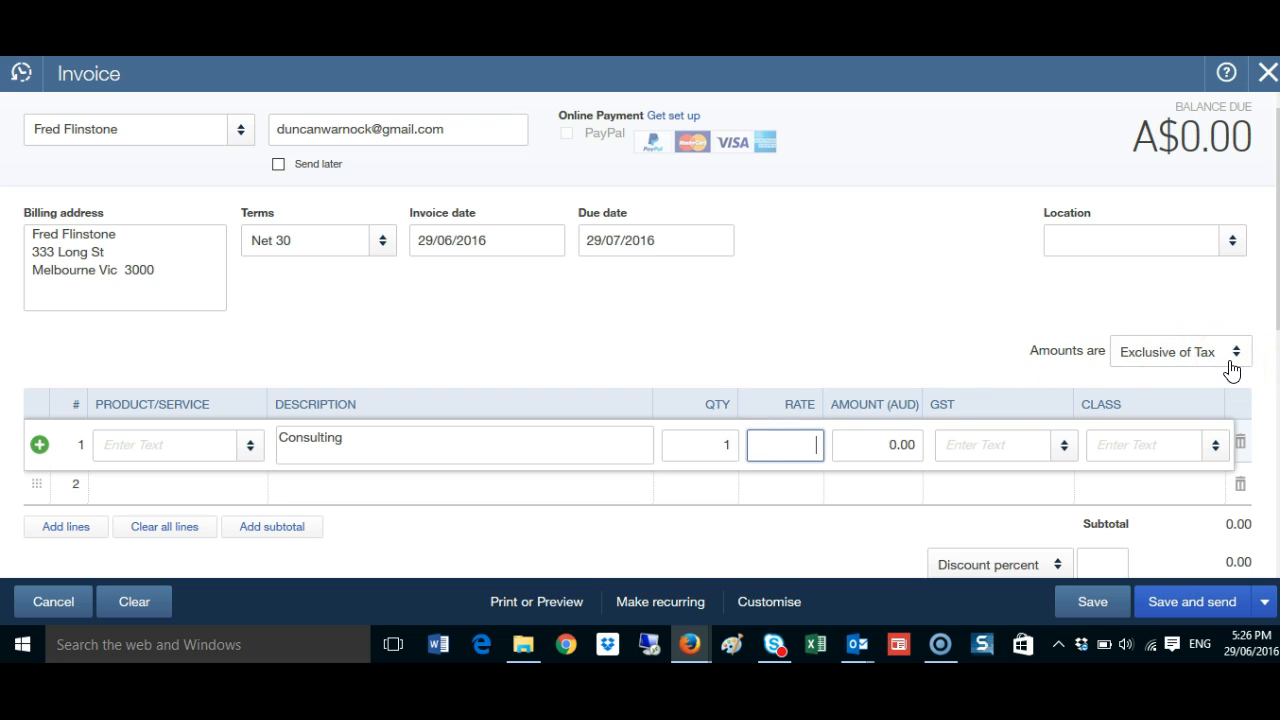
Set the invoice amounts to Inclusive of Tax.
click(1030, 352)
drag(1030, 352, 1108, 360)
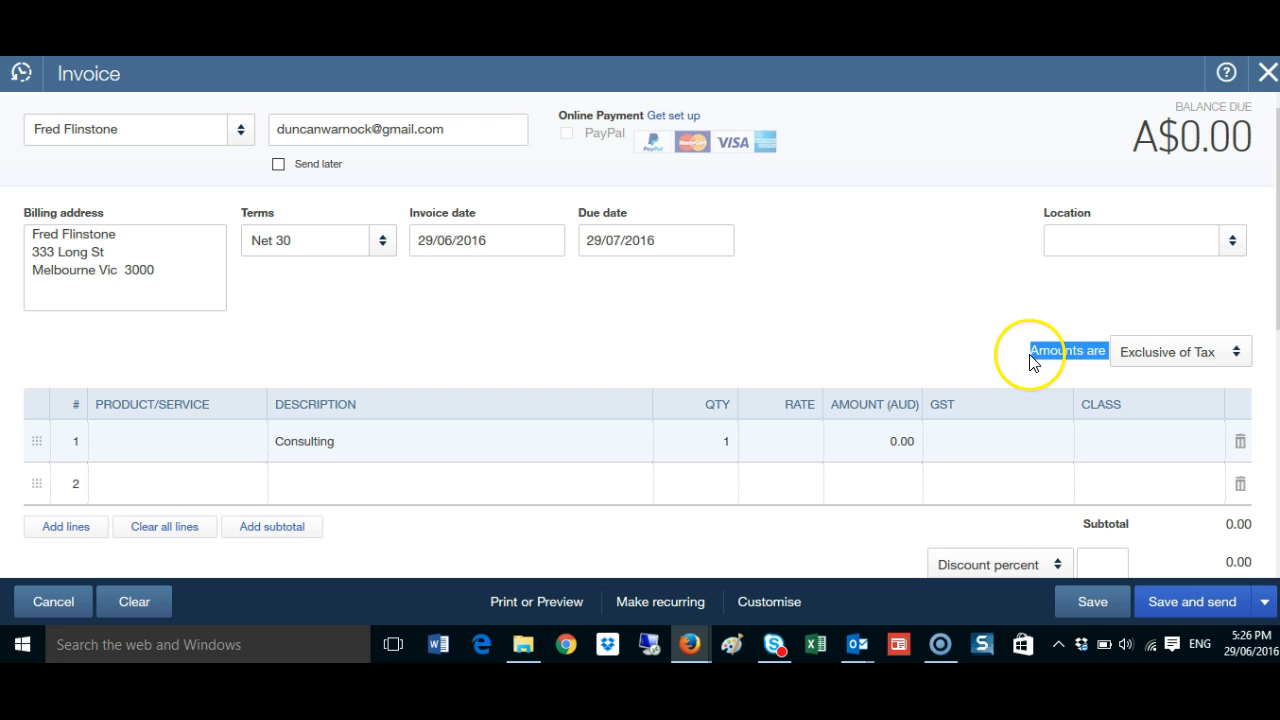
click(1247, 355)
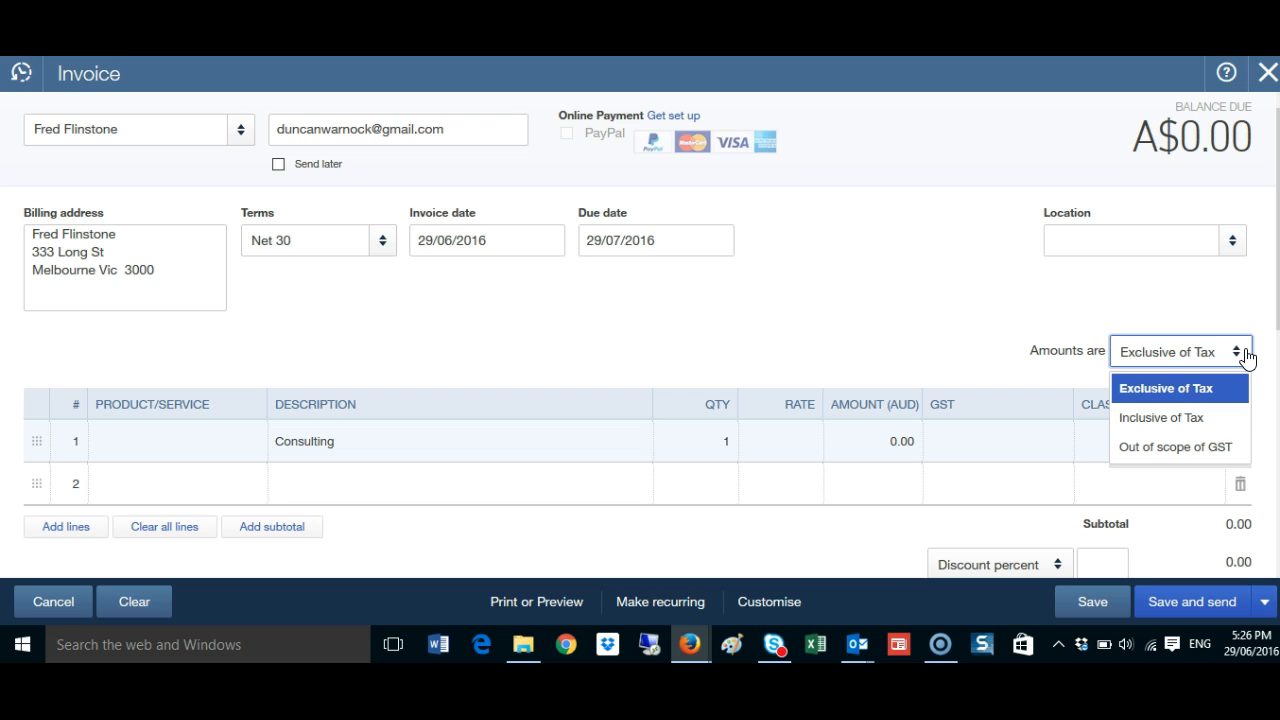
click(1183, 418)
Set the Consulting line's rate to 1000 and its tax code to GST (10%).
click(778, 448)
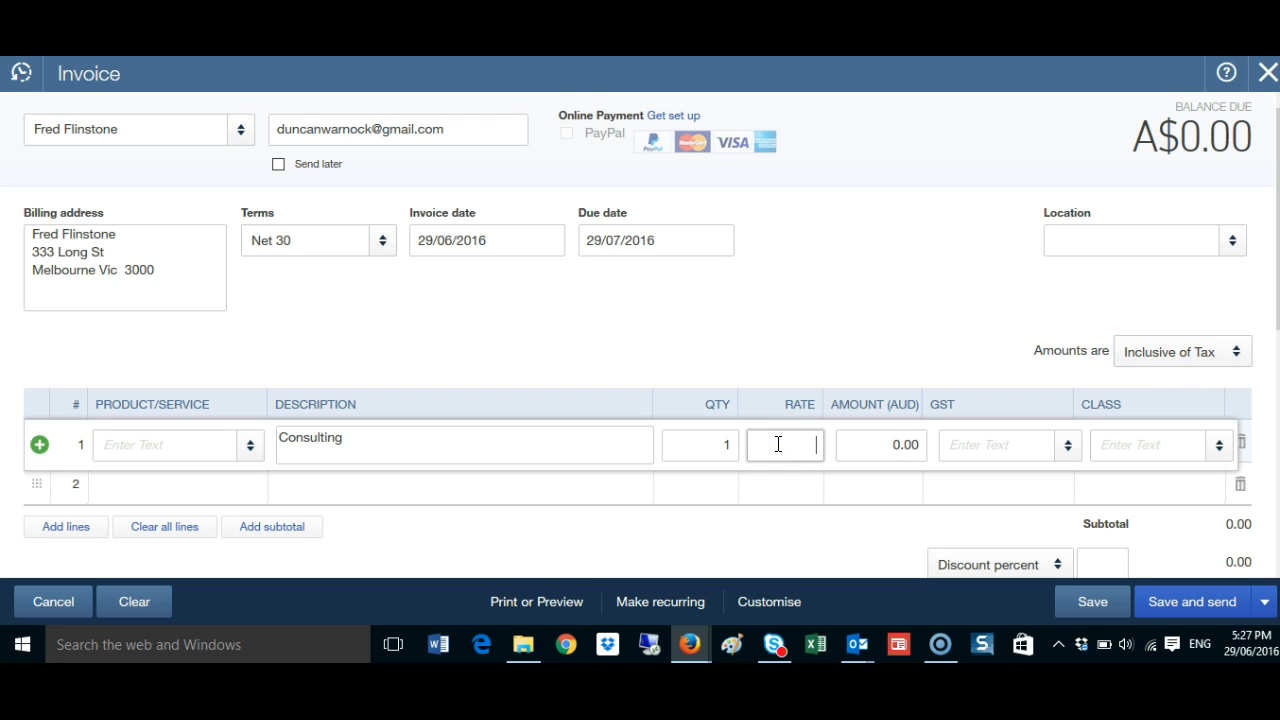
text(1000)
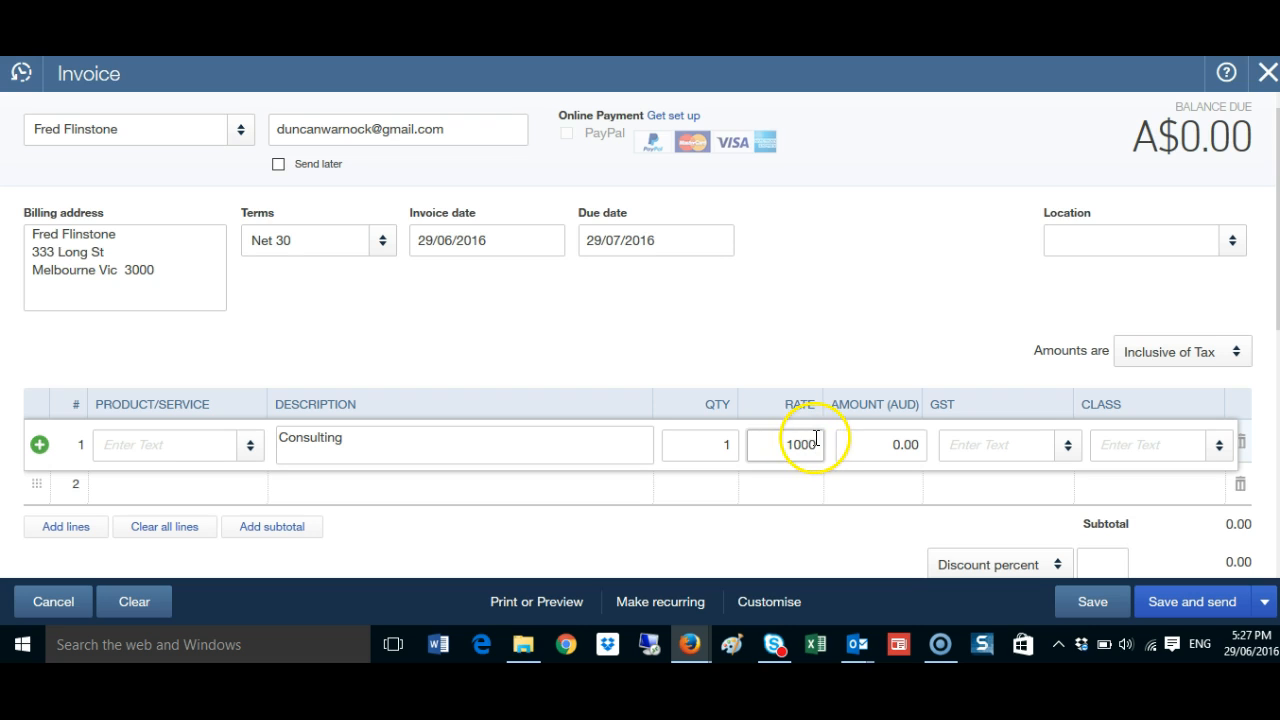
click(954, 481)
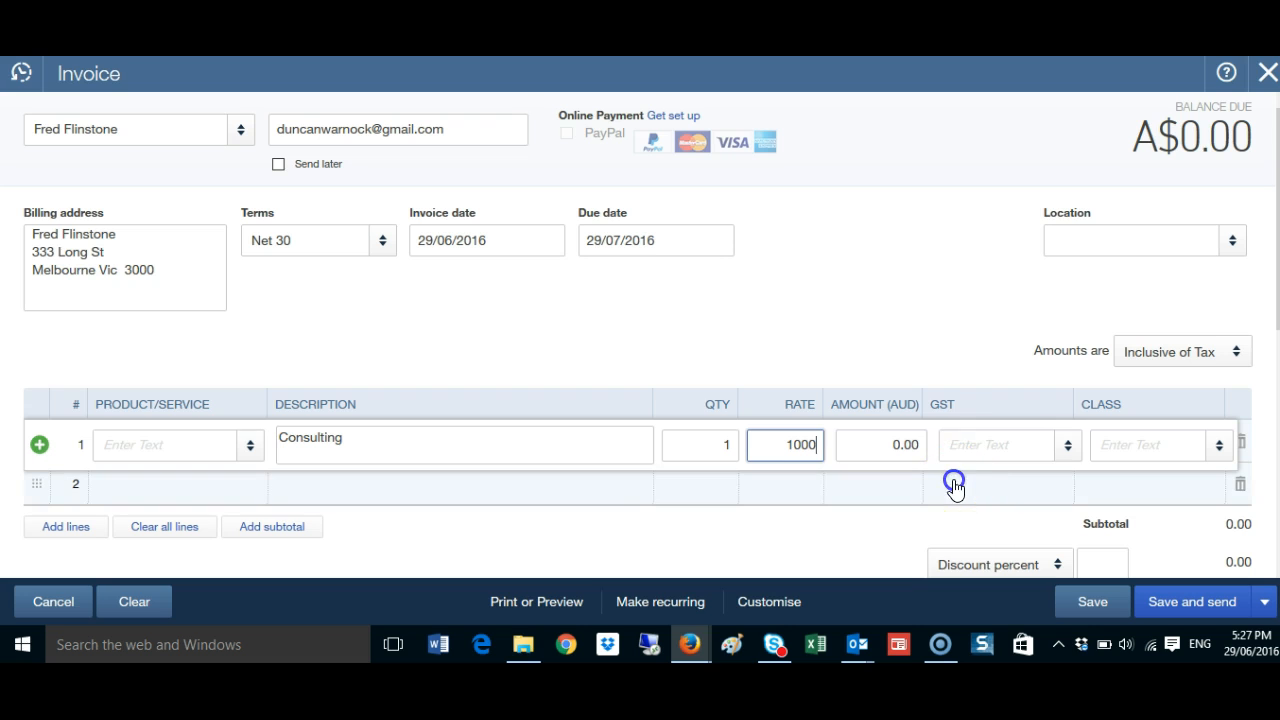
click(1020, 444)
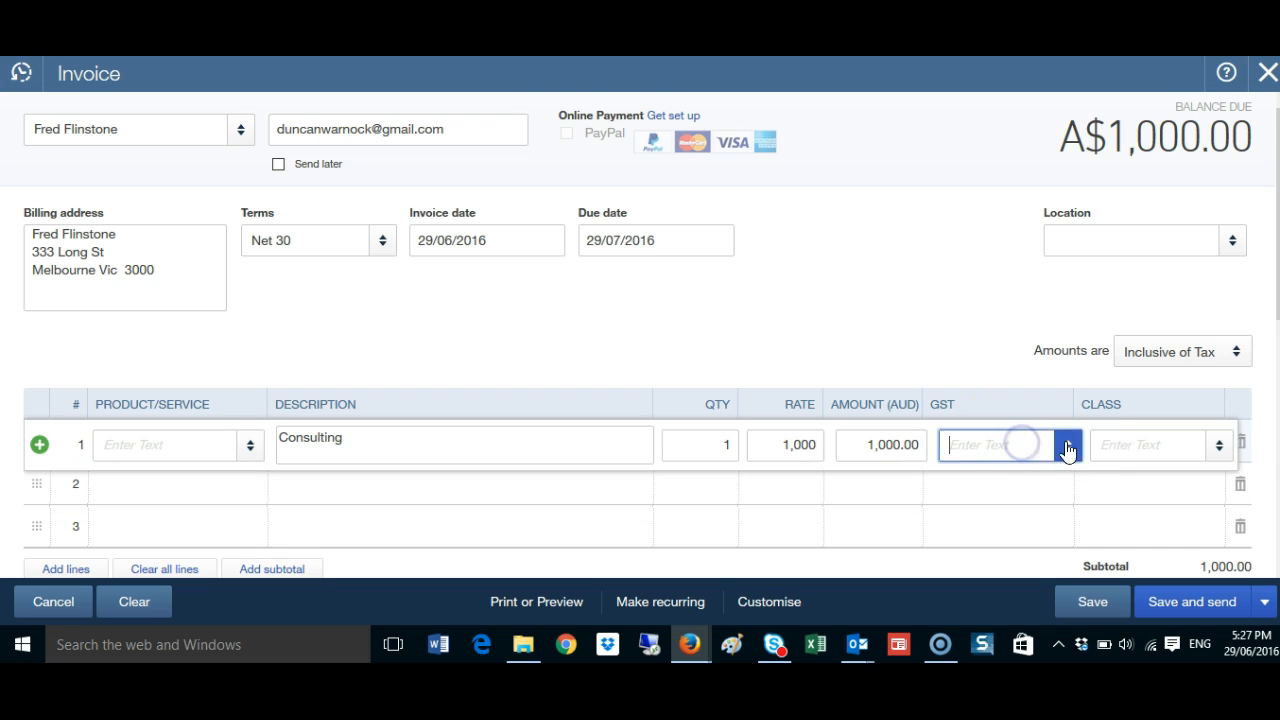
click(1070, 445)
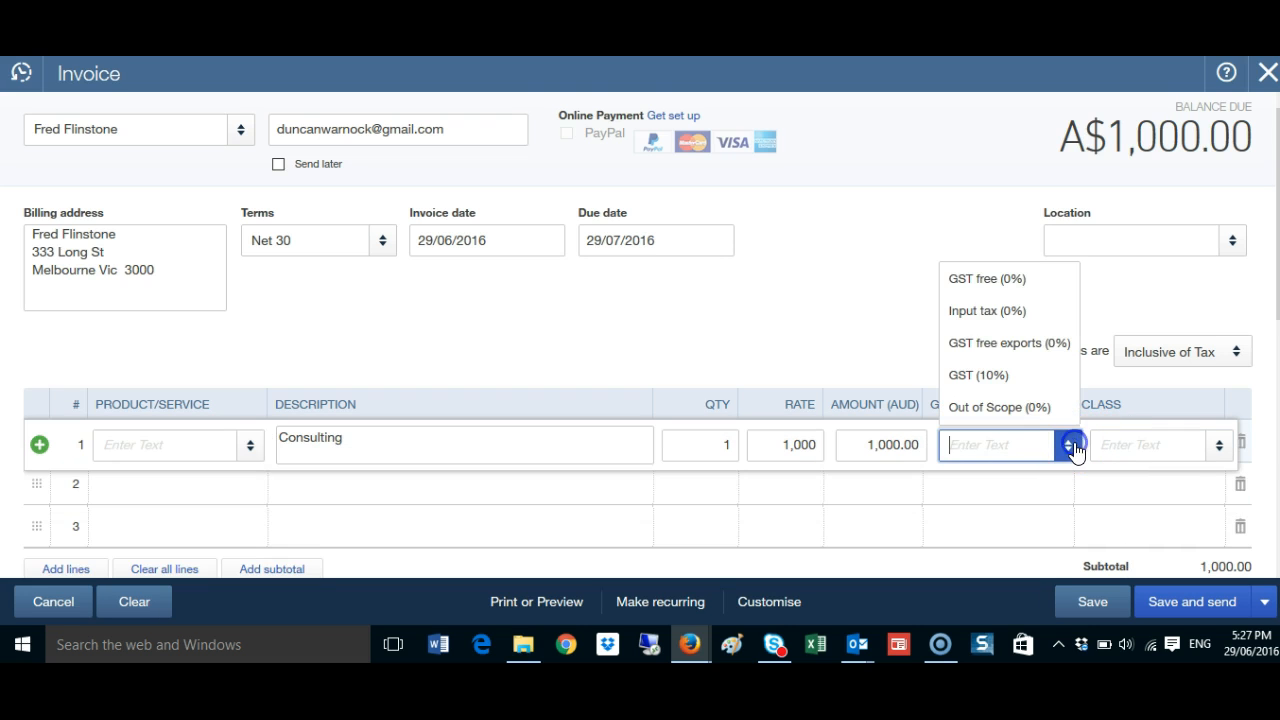
click(982, 377)
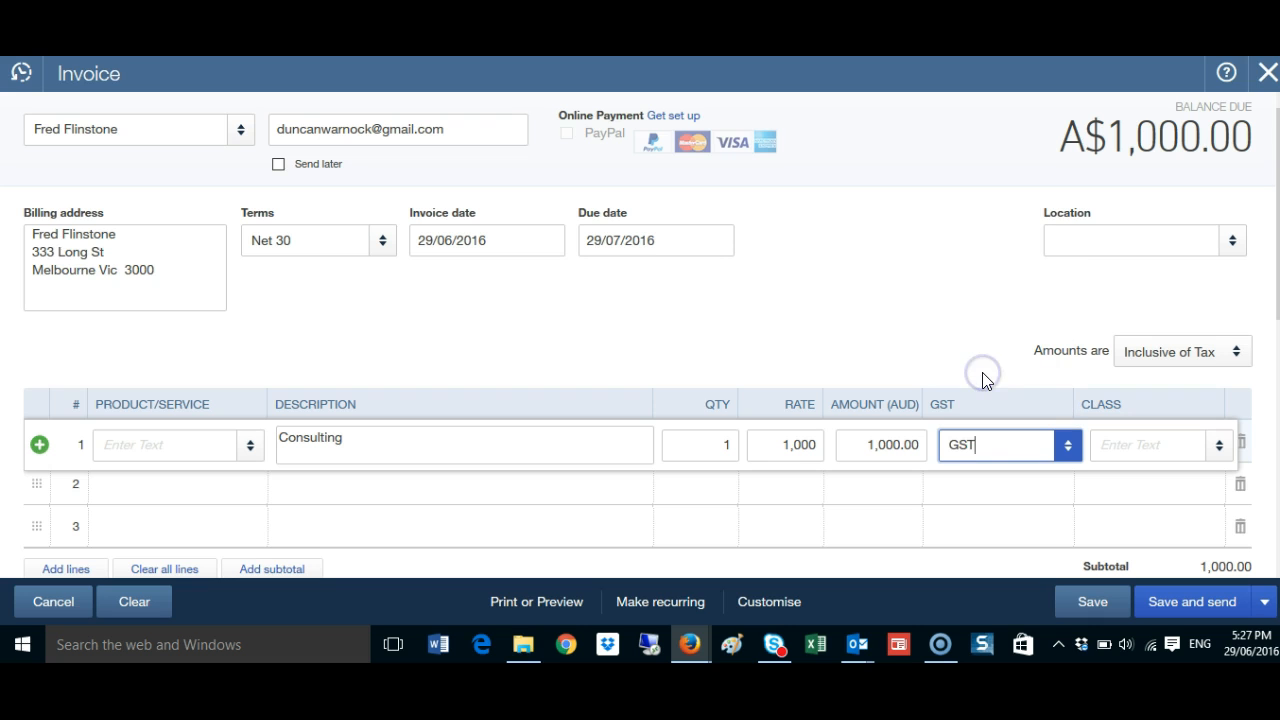
click(920, 330)
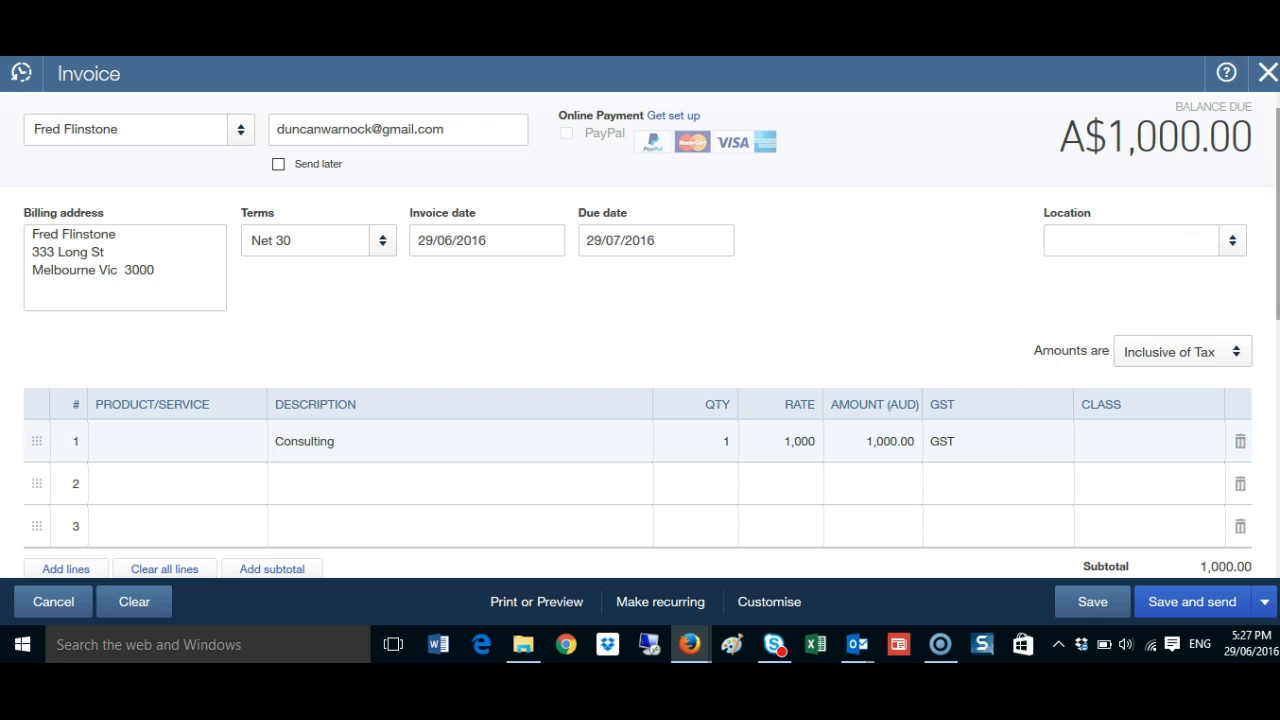
Apply a 10 percent discount to the invoice.
drag(1278, 215, 1278, 334)
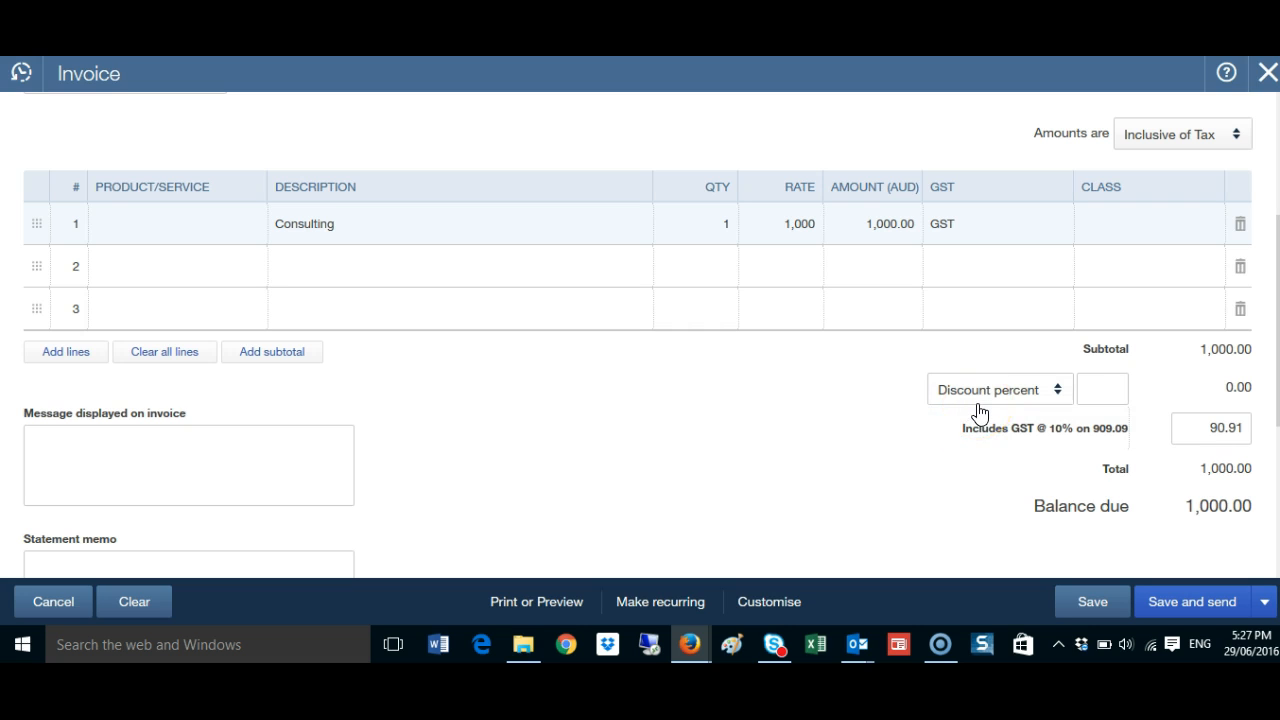
click(1104, 386)
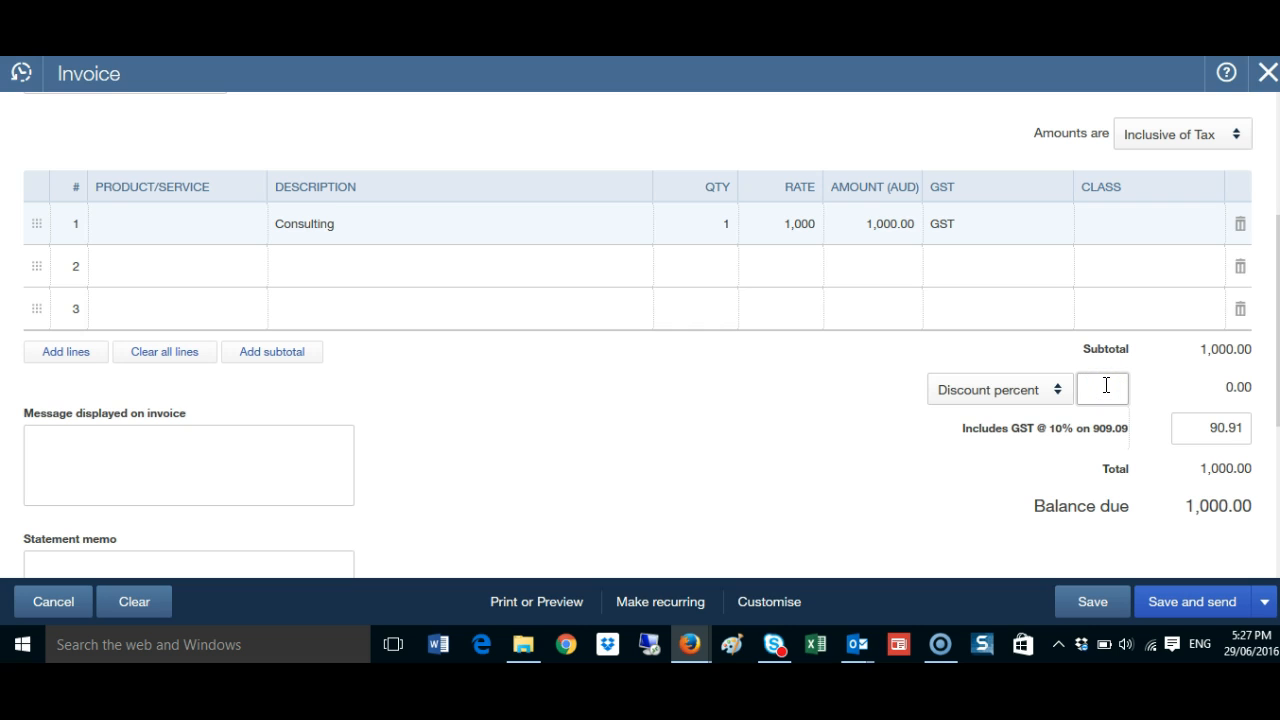
text(10)
click(870, 470)
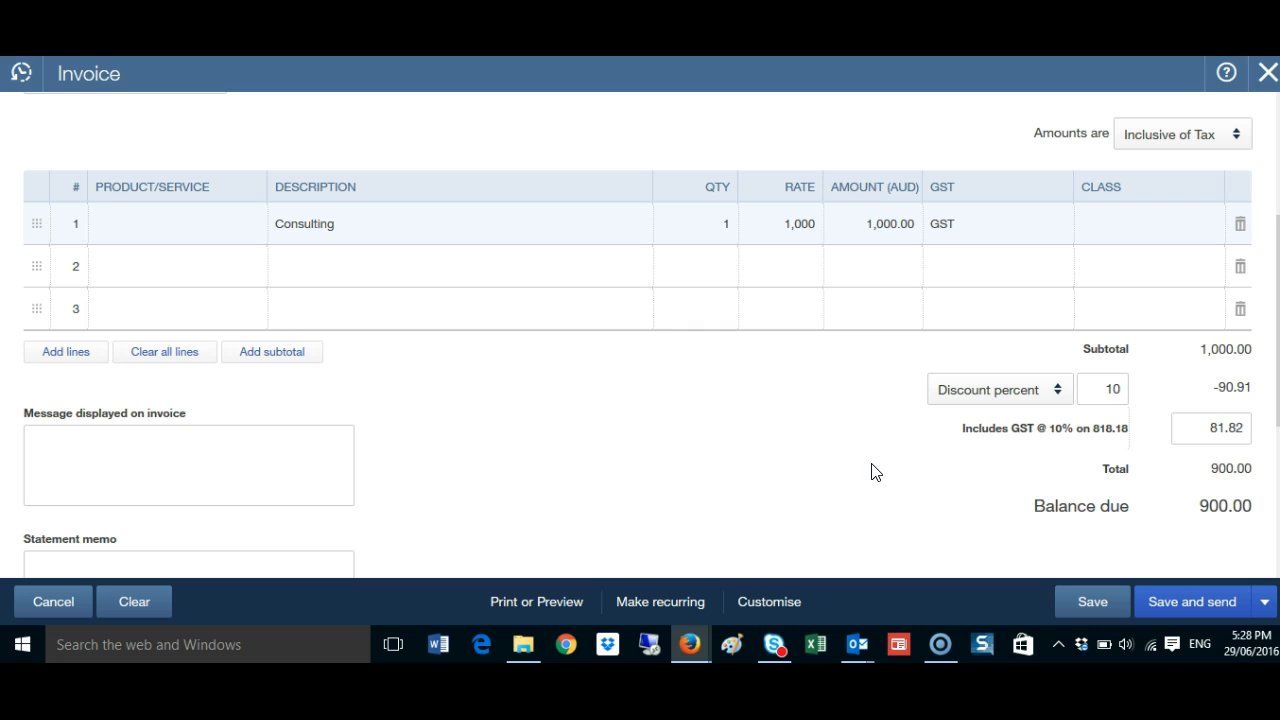
Add the message "10% discount applied" for display on the invoice.
click(252, 437)
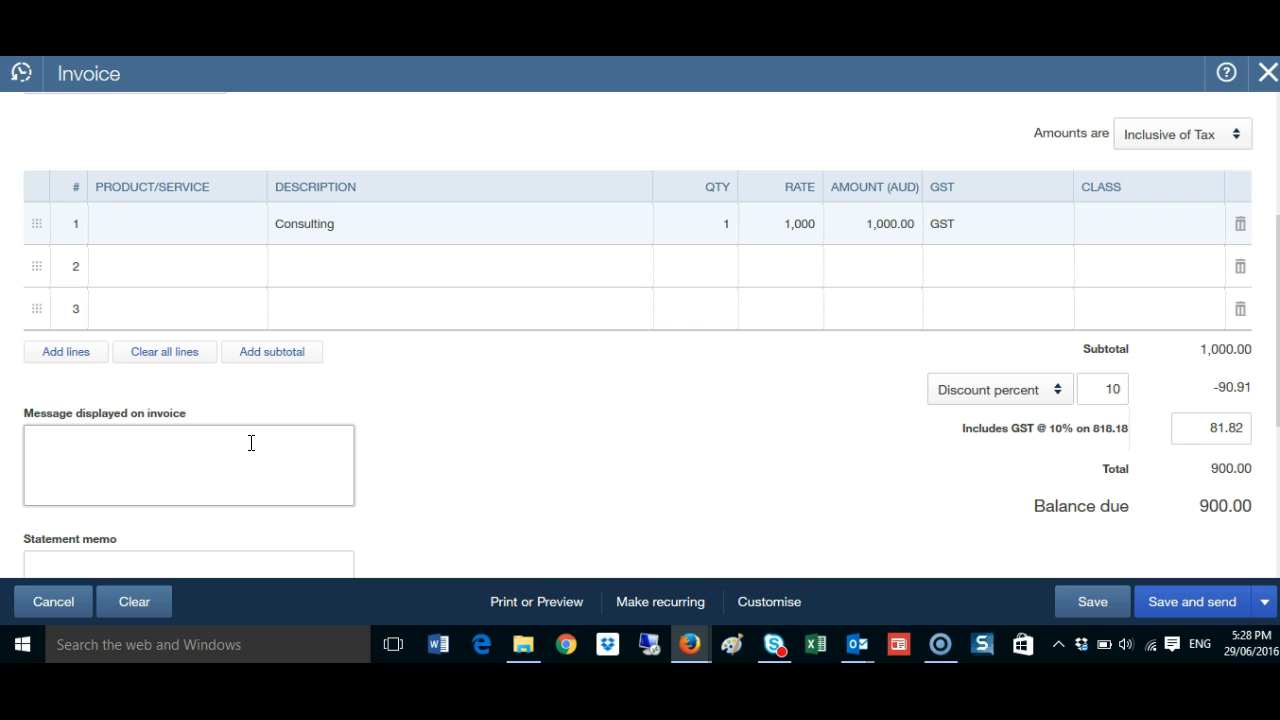
text(10% discount applied)
click(596, 446)
click(712, 475)
click(681, 489)
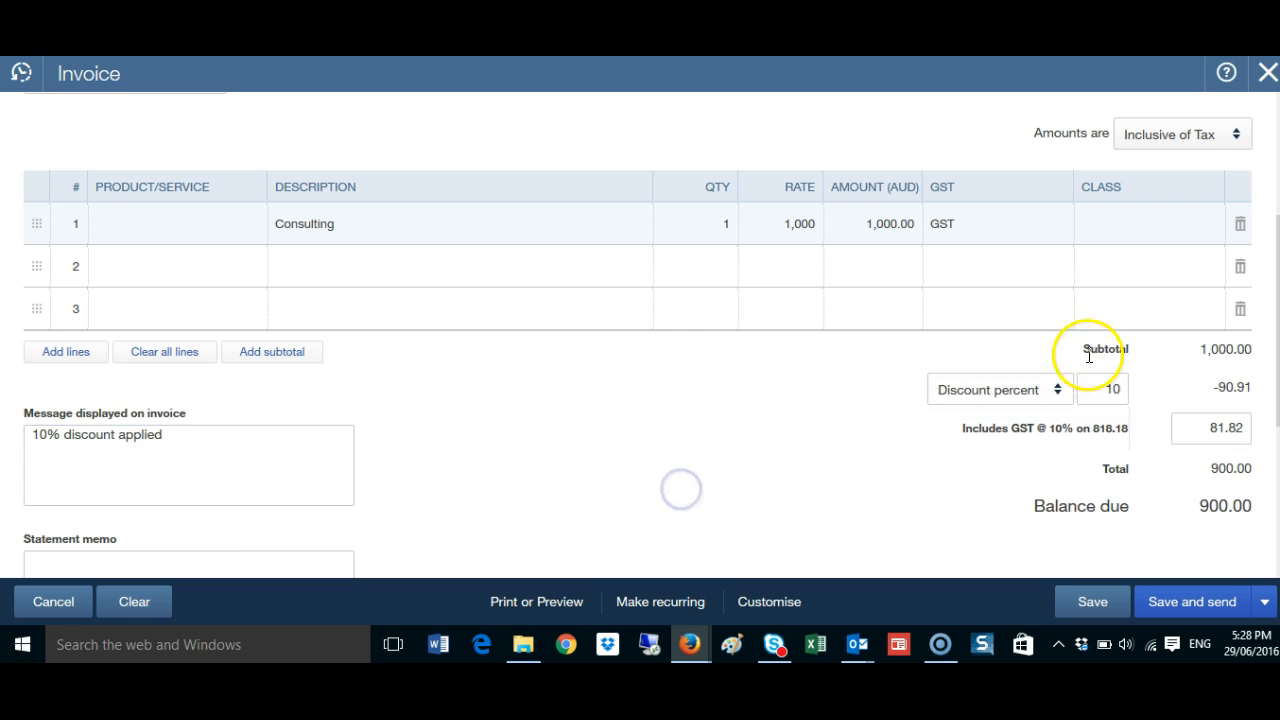
Look over the completed invoice and save it without sending.
scroll(650, 335, up, 3)
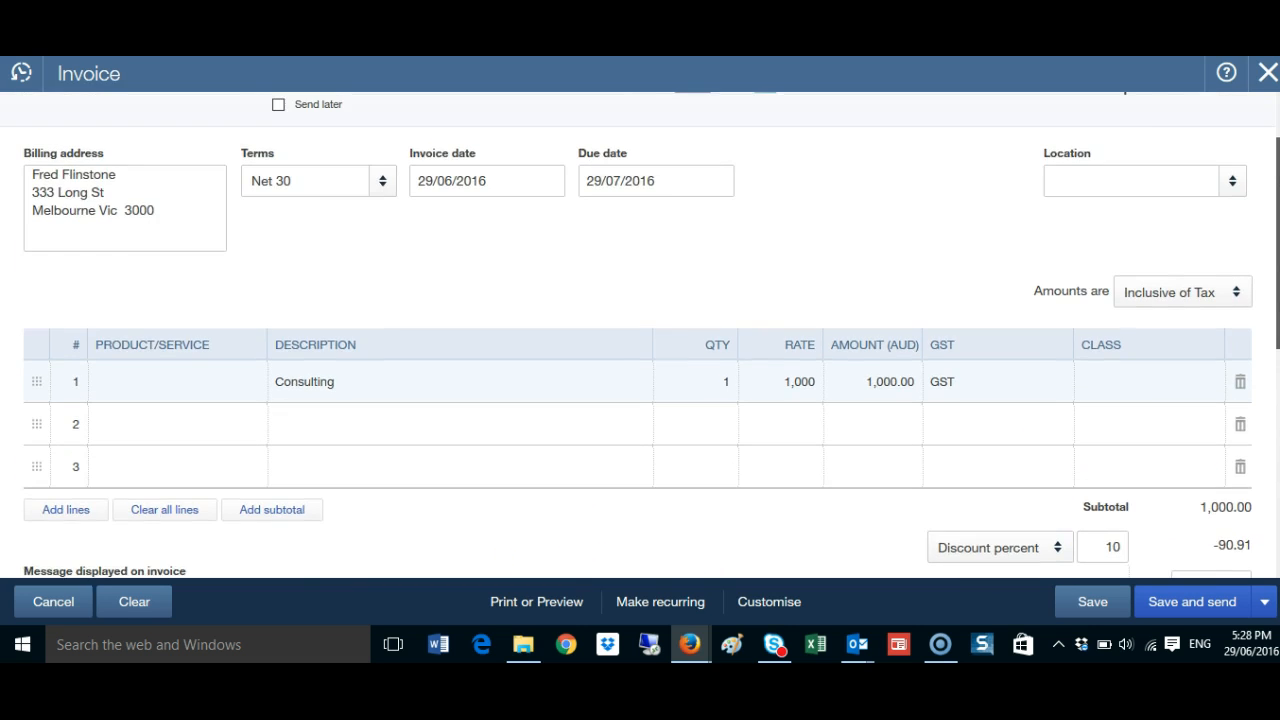
scroll(1083, 113, down, 5)
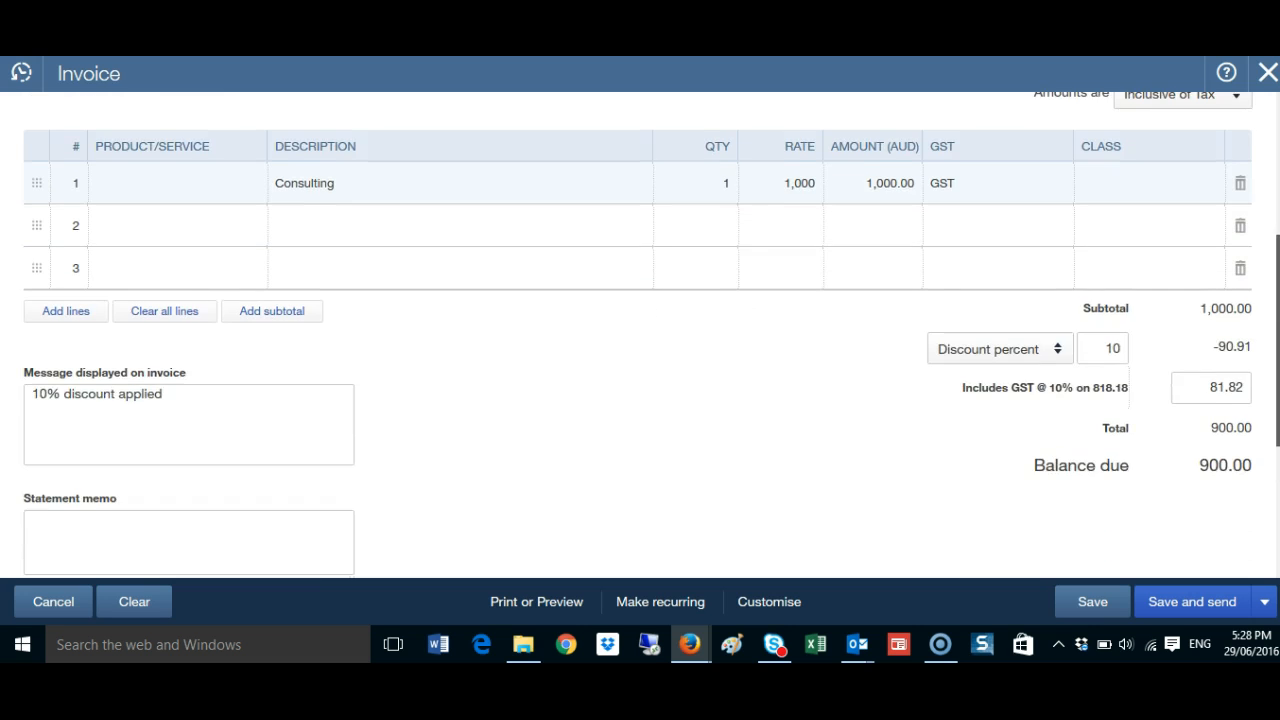
scroll(1083, 113, up, 4)
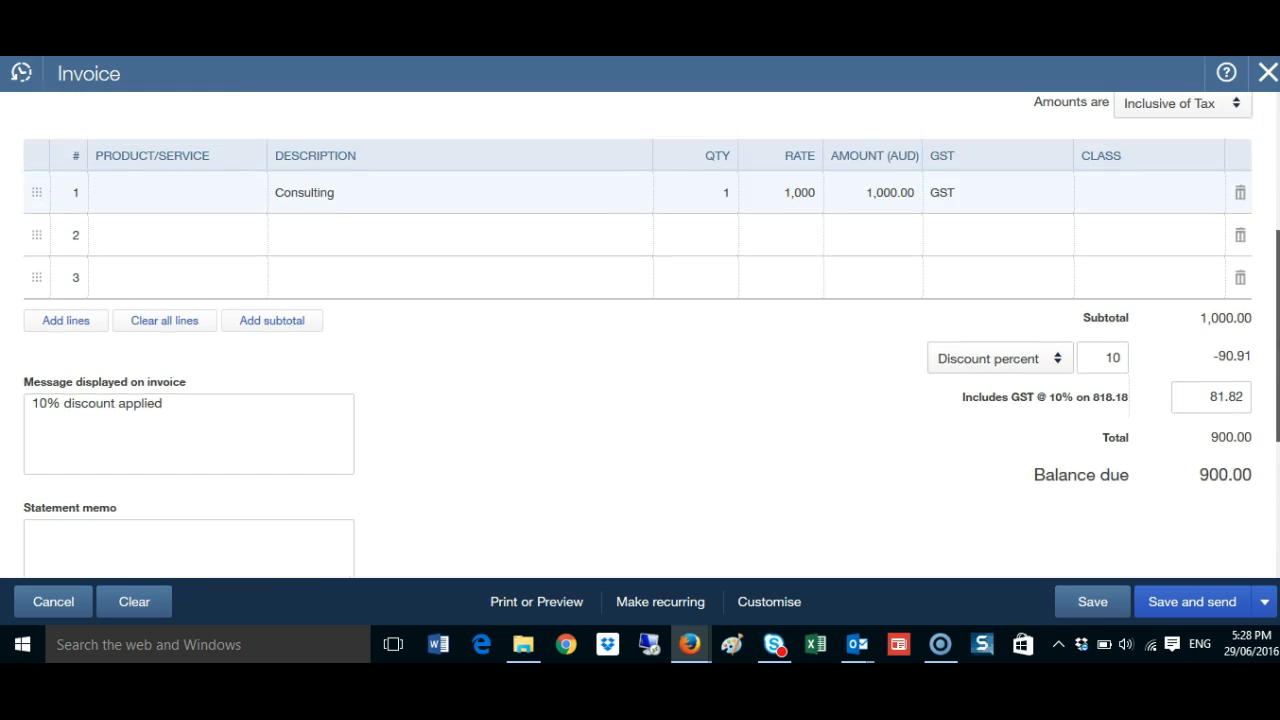
scroll(1023, 466, up, 2)
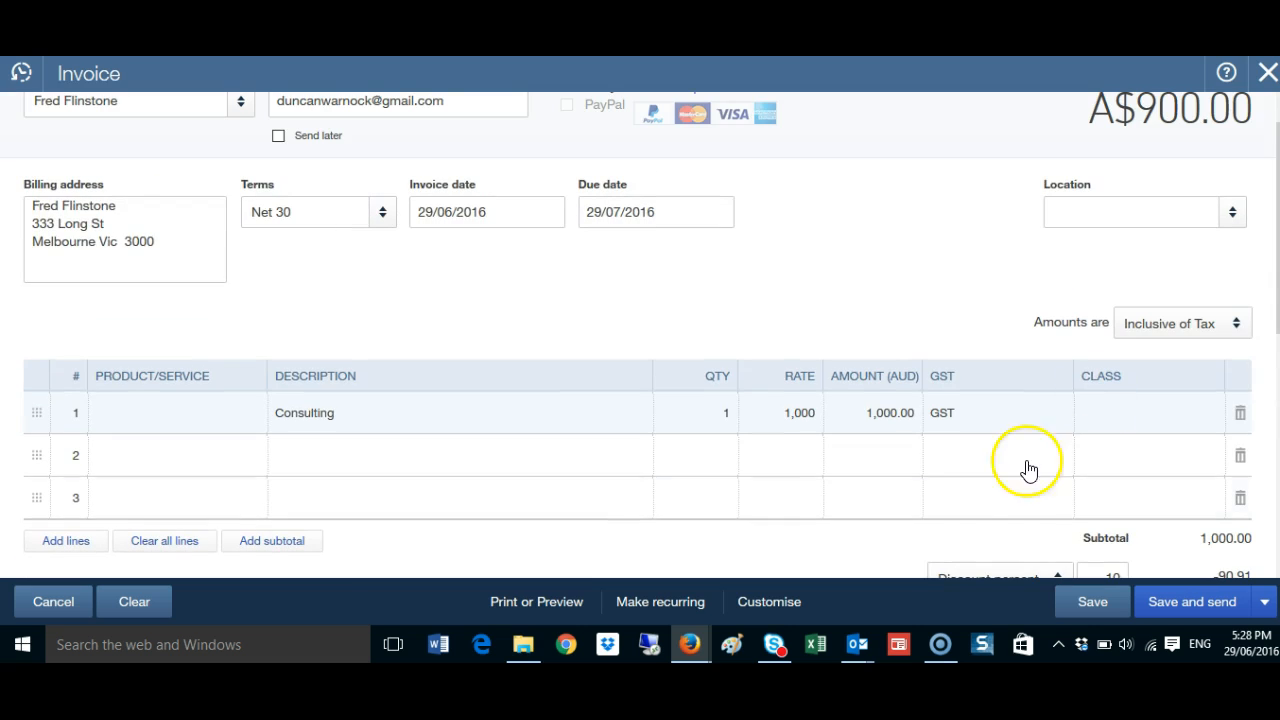
click(1074, 601)
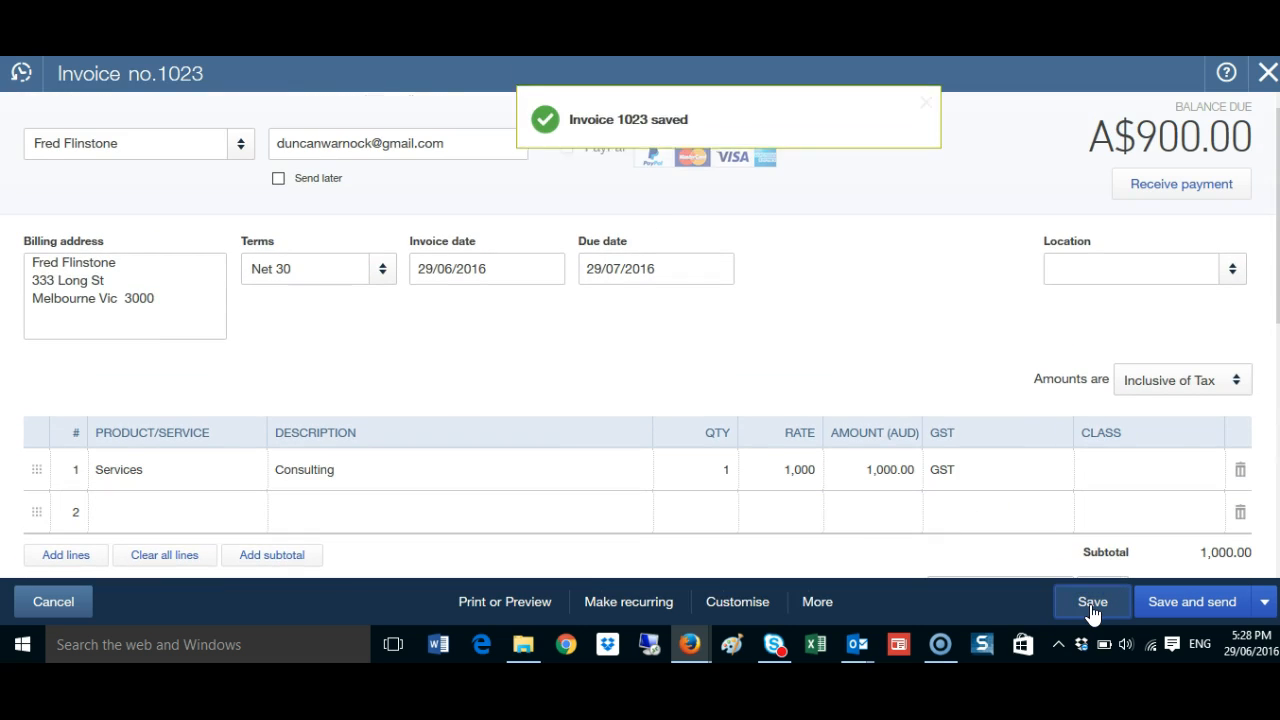
click(697, 395)
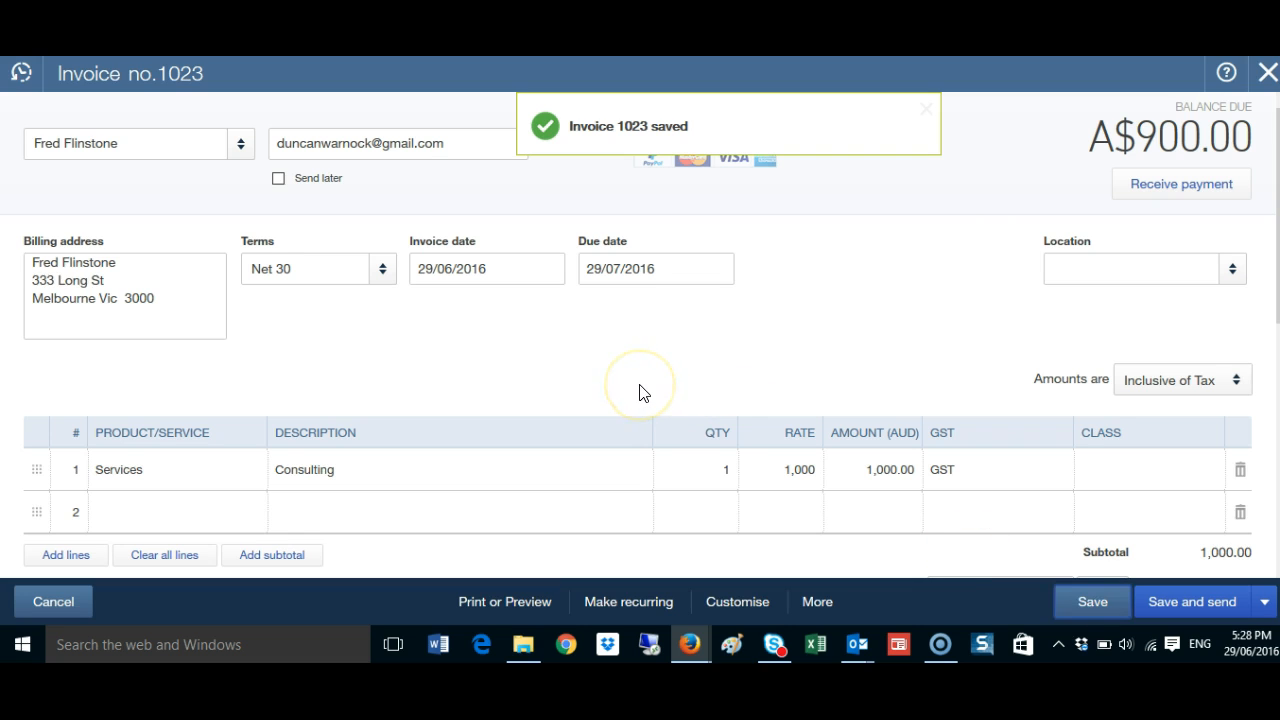